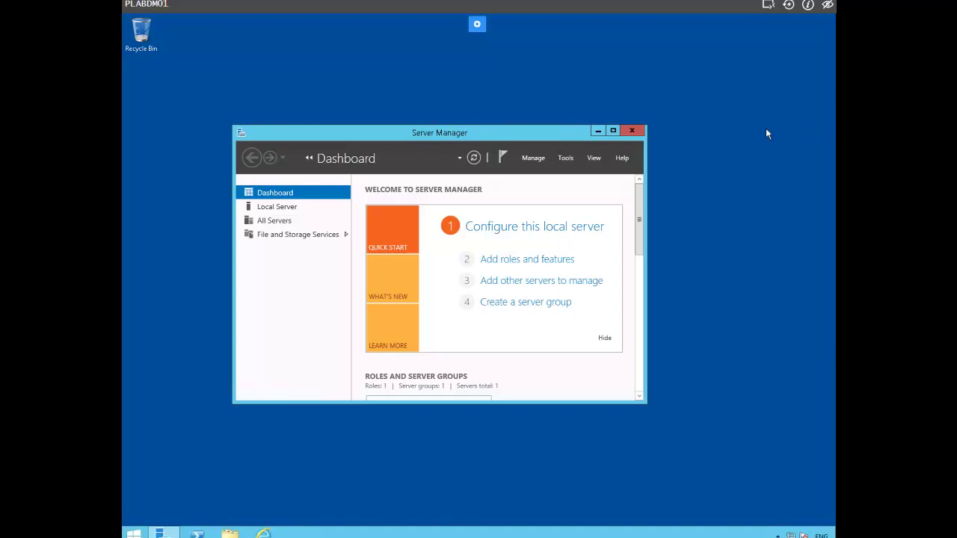
# Step: Examine the lab network diagram for the servers' names and IP addresses, and close it
pyautogui.click(766, 128)
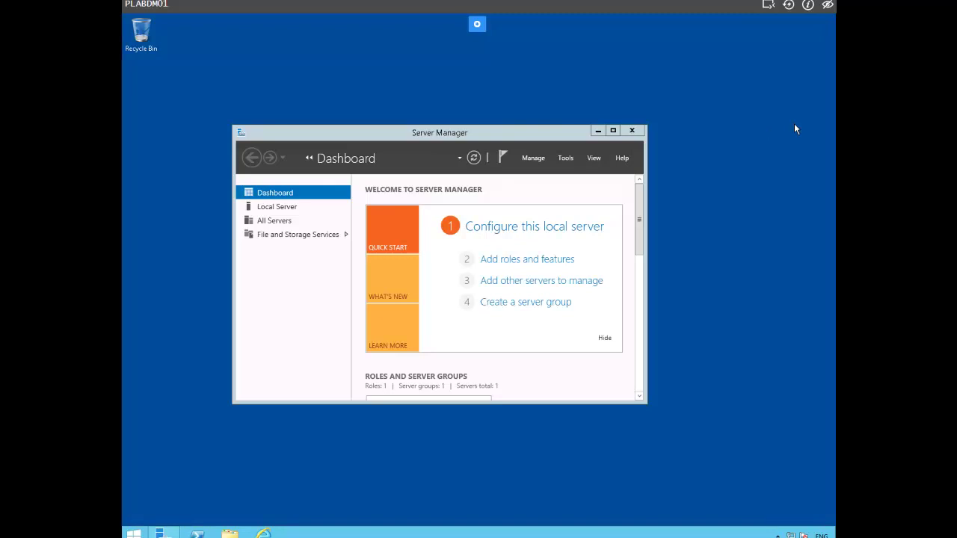
pyautogui.moveTo(830, 33); pyautogui.dragTo(292, 54)
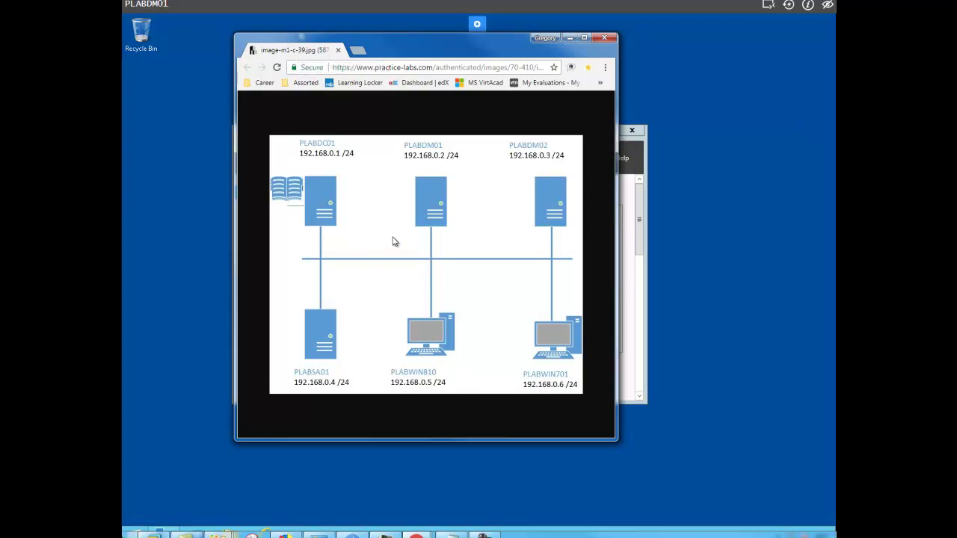
pyautogui.hotkey('ctrl', 'w')
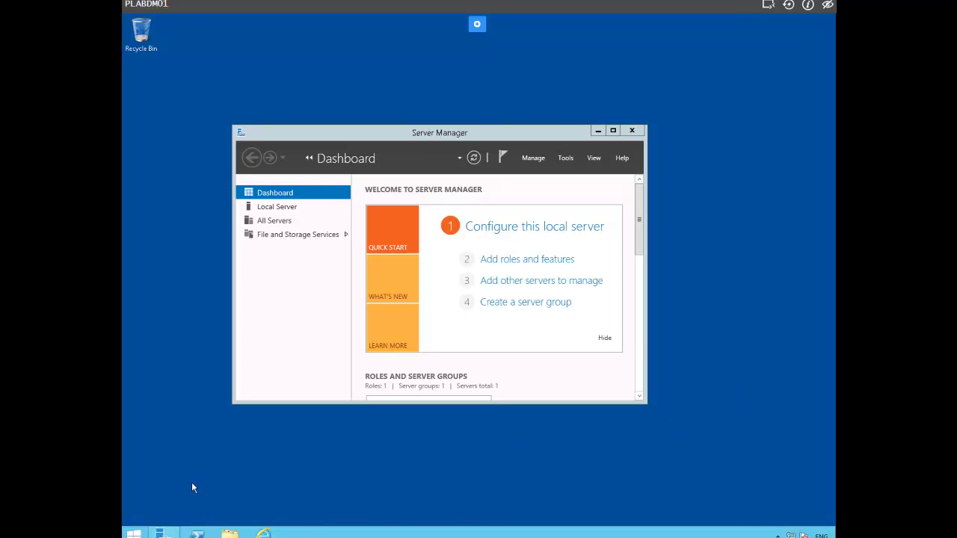
# Step: In Windows PowerShell, use netsh advfirewall to add an inbound allow rule named "RDP-In" for TCP local port 3389
pyautogui.click(196, 533)
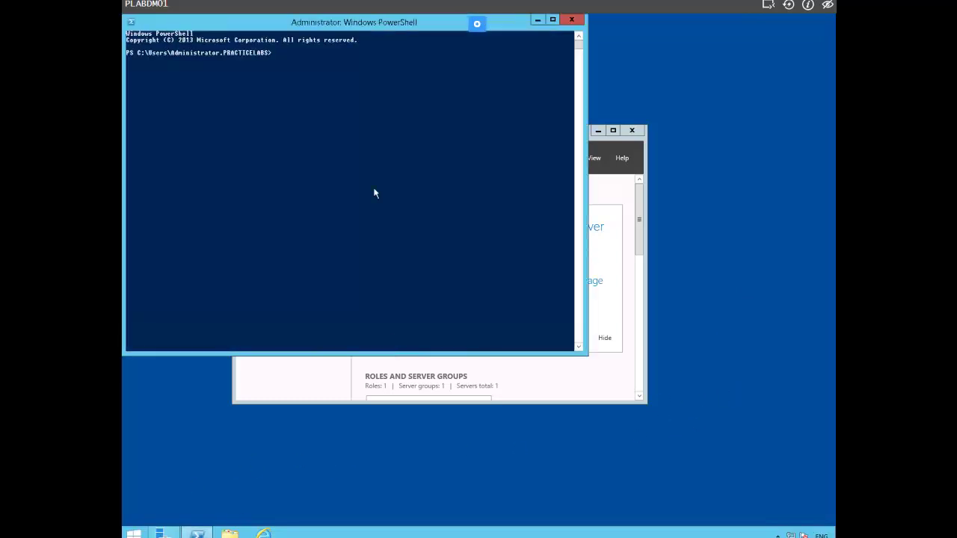
pyautogui.click(278, 53)
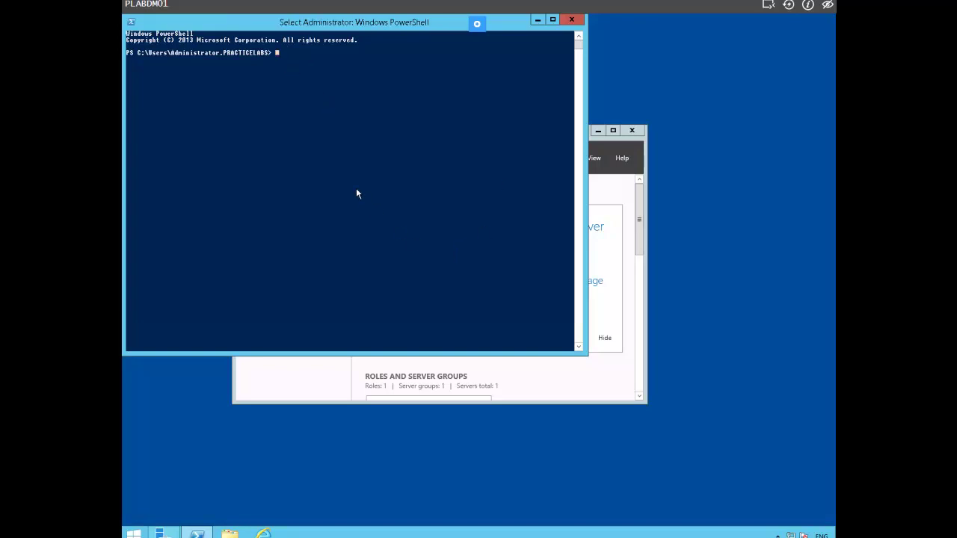
pyautogui.press('Escape')
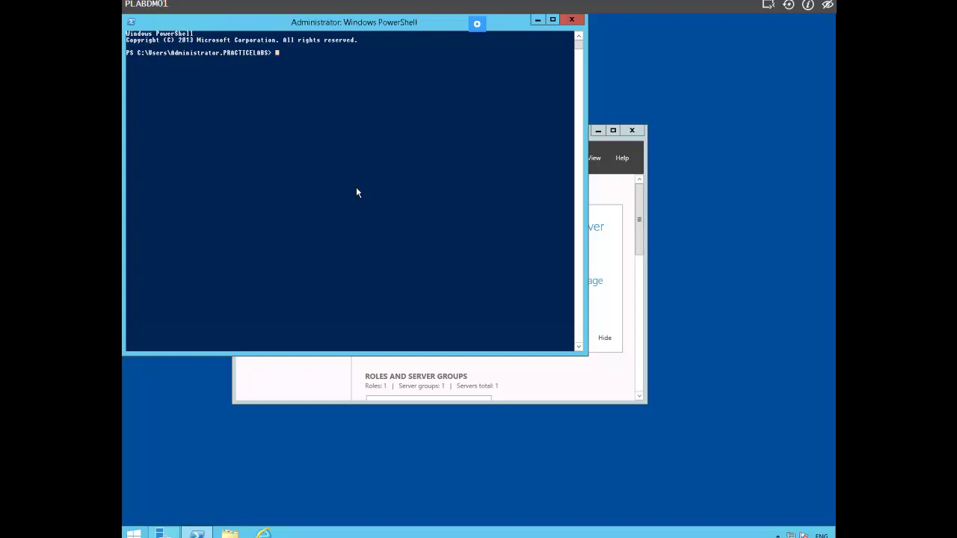
pyautogui.write('netsh advfirewall firewall add rule name')
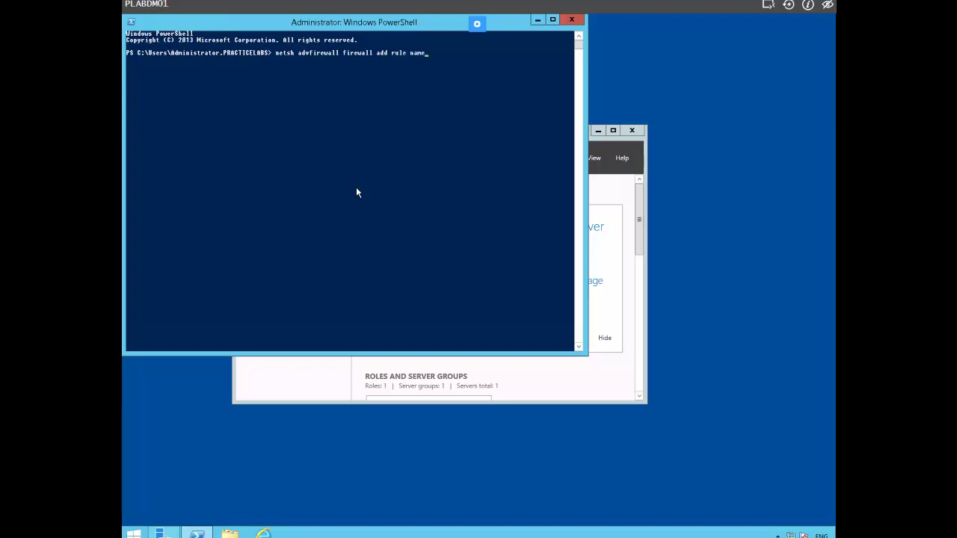
pyautogui.write('=')
pyautogui.write('RDP-In" dir')
pyautogui.write('=in action=allow protocol')
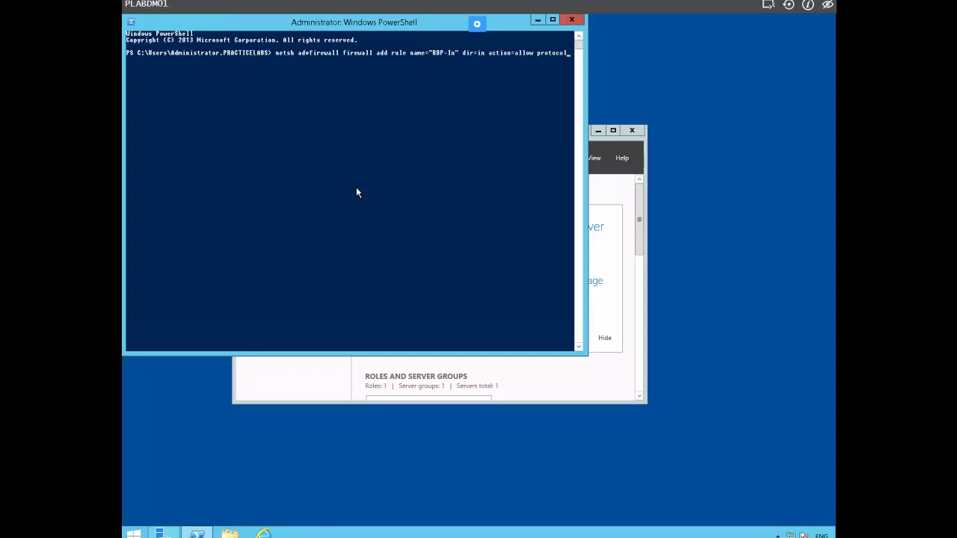
pyautogui.write('=TCP localpo')
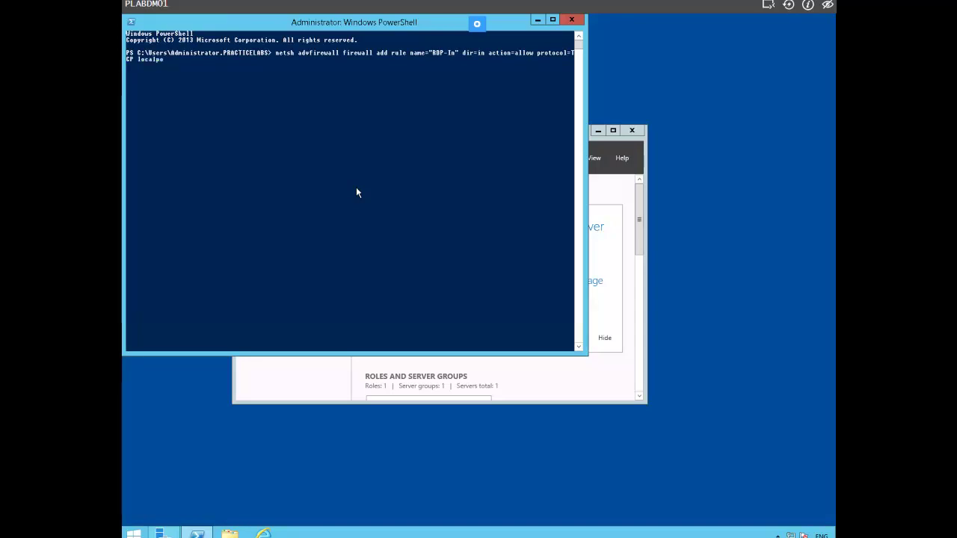
pyautogui.write('rt=3389')
pyautogui.press('Return')
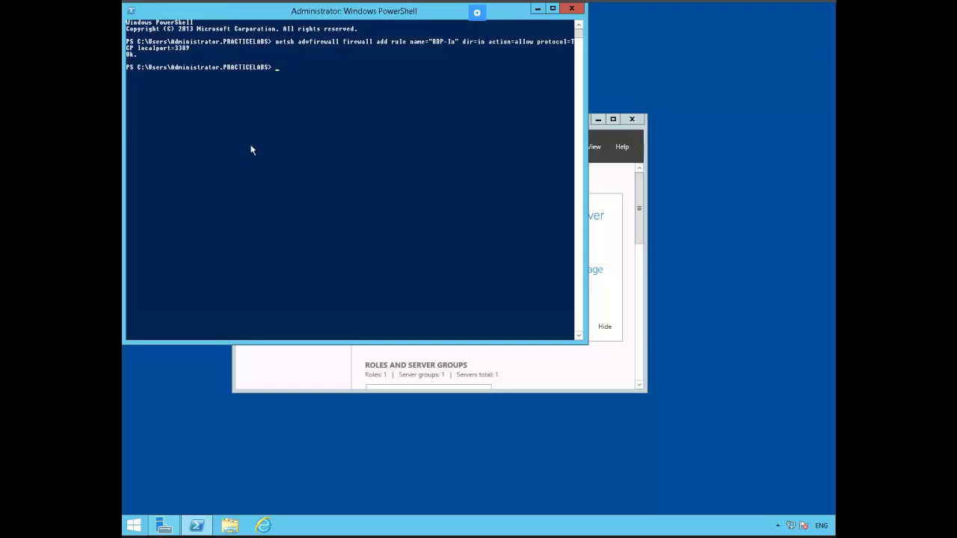
# Step: Import the dism module into the PowerShell session
pyautogui.click(278, 68)
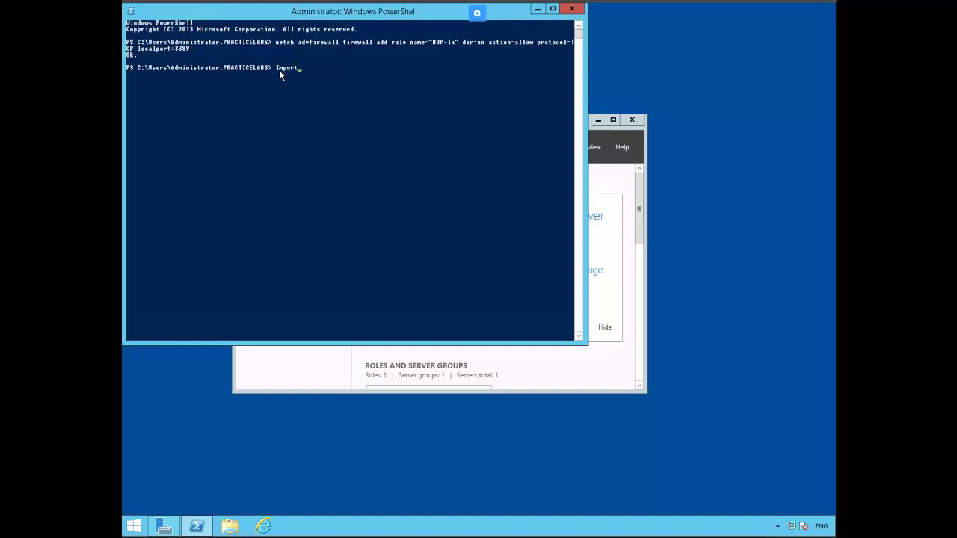
pyautogui.write('Import-Module dism')
pyautogui.press('Return')
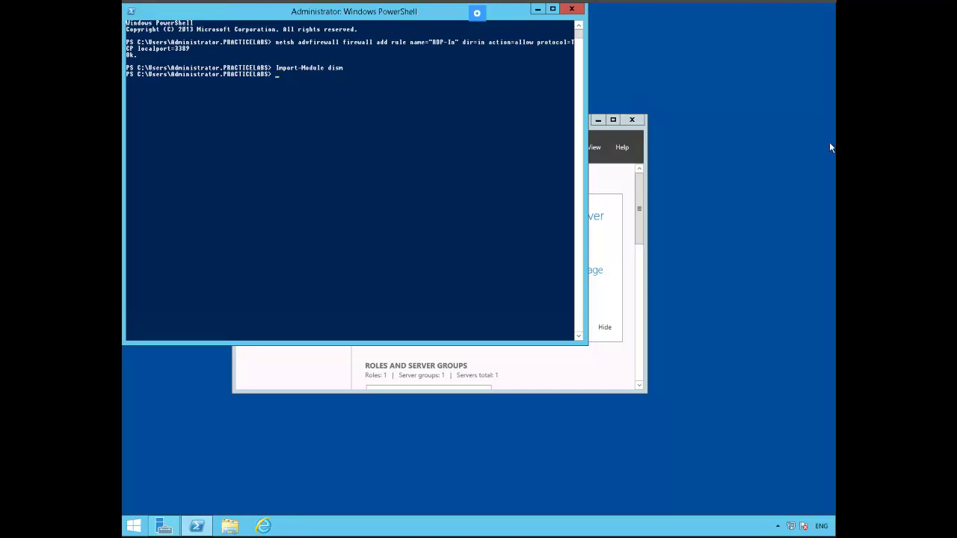
# Step: Disable the online Windows optional feature ServerCore-FullServer with Disable-WindowsOptionalFeature and accept the computer restart
pyautogui.click(280, 89)
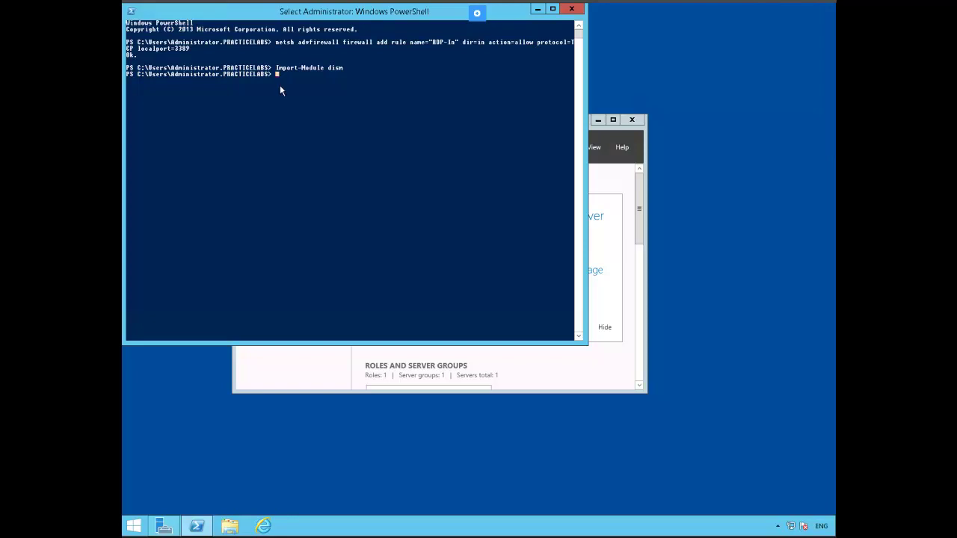
pyautogui.press('Escape')
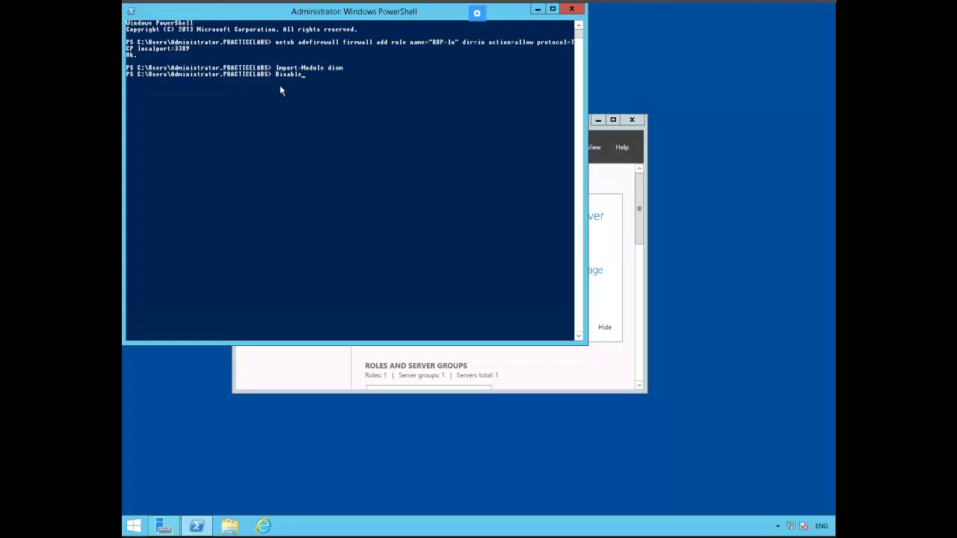
pyautogui.write('Disable-WindowsOptionalFeature -Online -Featurename')
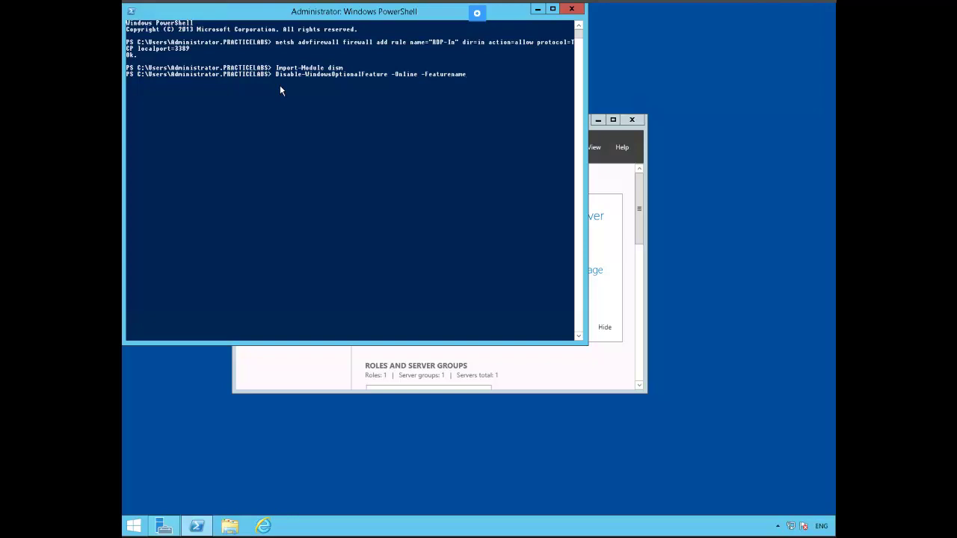
pyautogui.write(' ServerCore-FullServer')
pyautogui.press('Return')
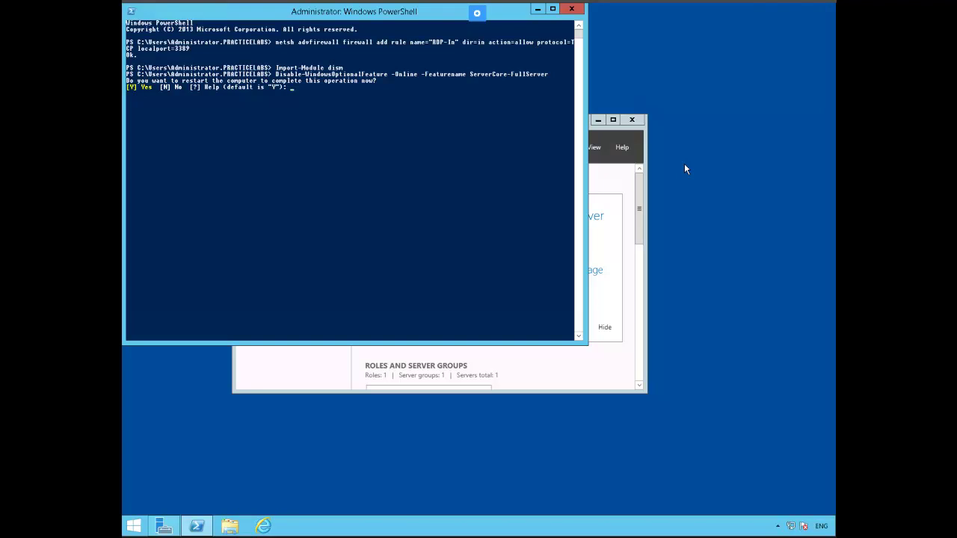
pyautogui.click(289, 90)
pyautogui.write('y')
pyautogui.press('Return')
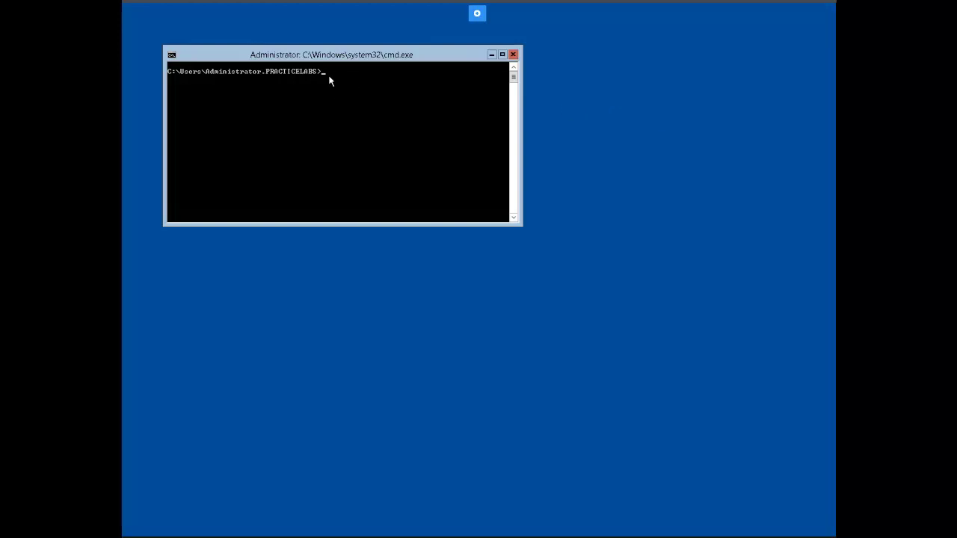
# Step: Query the server's host name and IP configuration in the command prompt, and review the network adapters' addresses
pyautogui.write('hostname')
pyautogui.press('Return')
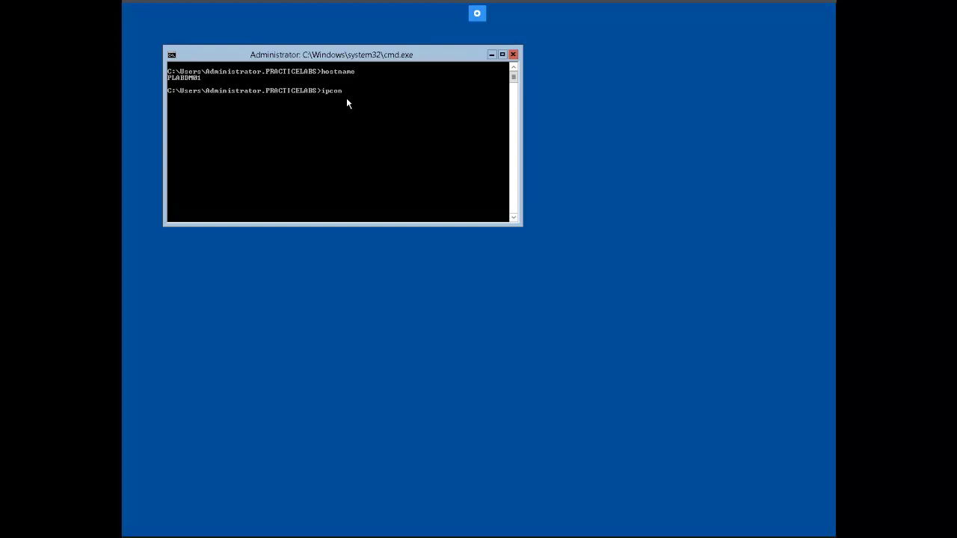
pyautogui.press('Return')
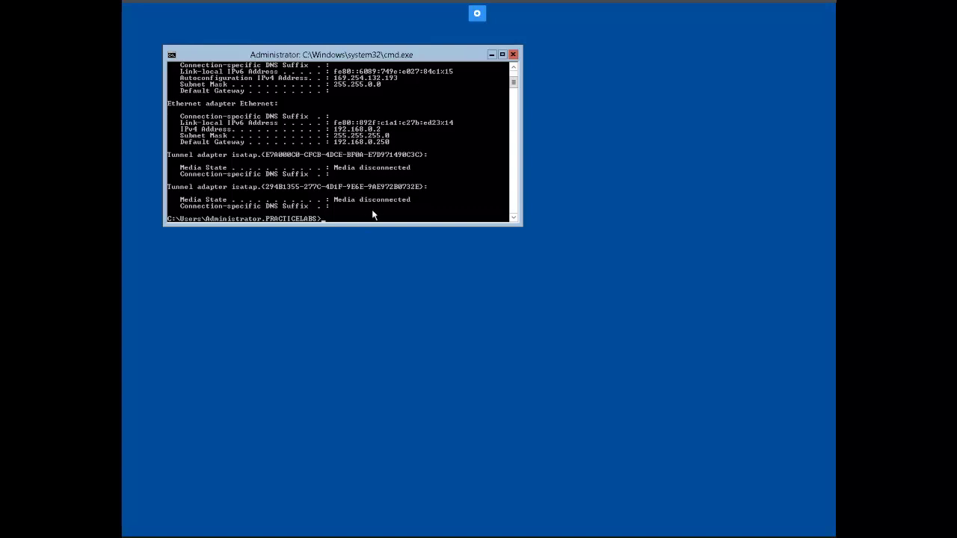
pyautogui.scroll(2, 267, 106)
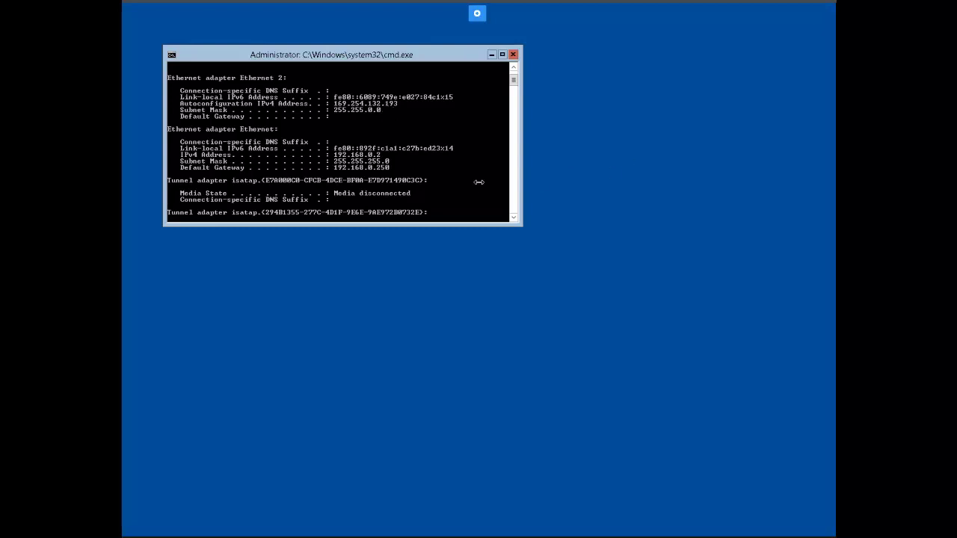
pyautogui.click(514, 218)
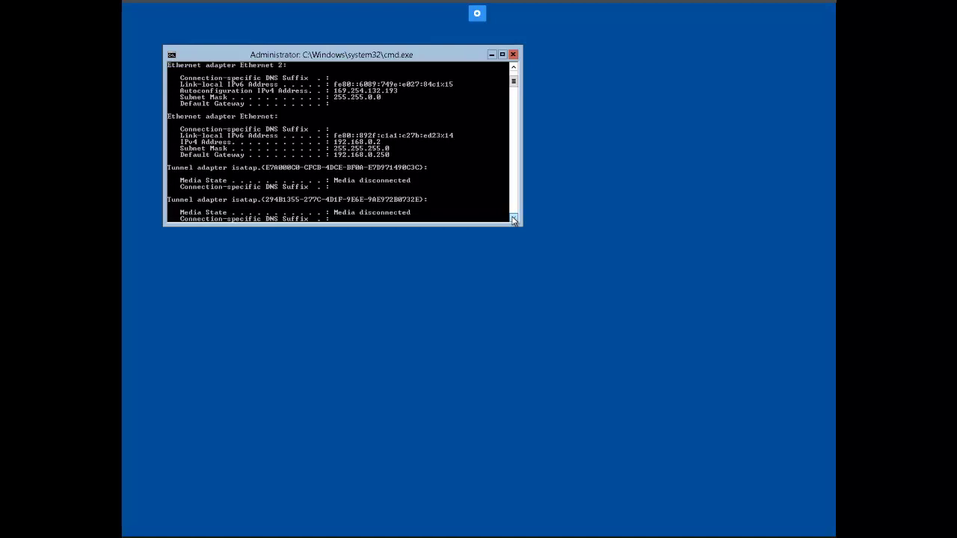
pyautogui.click(513, 218)
pyautogui.scroll(-1, 513, 218)
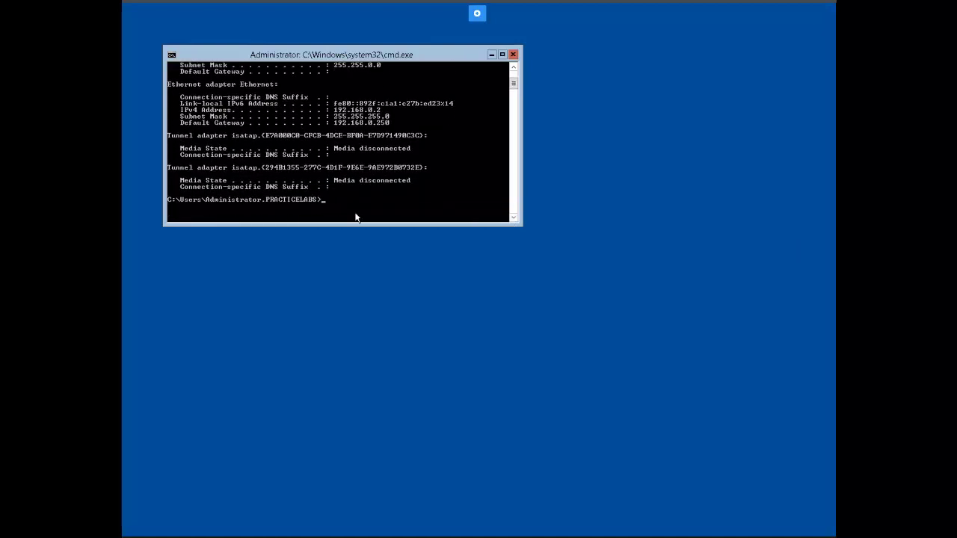
# Step: Use netsh to give the "ethernet 2" interface the static IP address 192.168.0.20 with subnet mask 255.255.255.0
pyautogui.write('netsh interface ip set address ""')
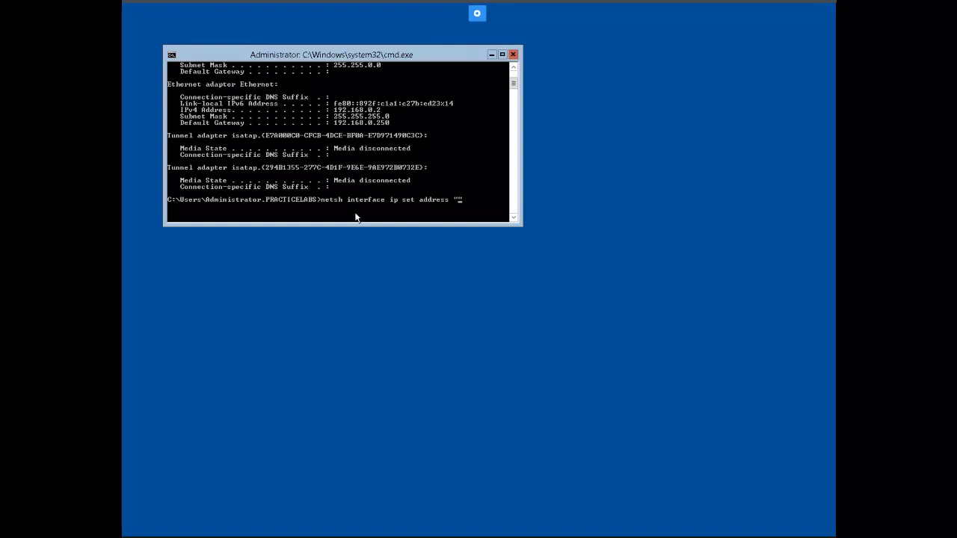
pyautogui.write('ethernet 2')
pyautogui.press('Right')
pyautogui.write('static 192.168.0.20')
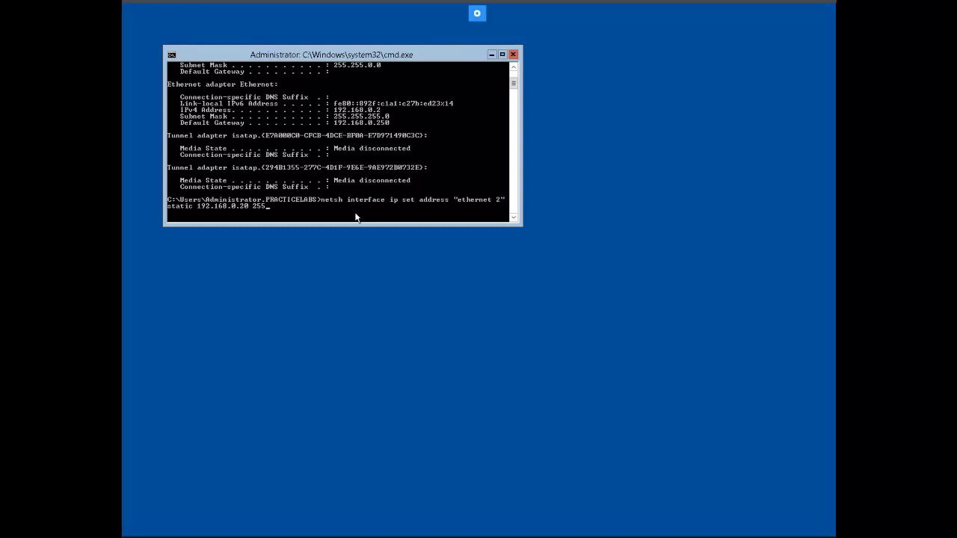
pyautogui.write(' 255.255.255.0')
pyautogui.press('Return')
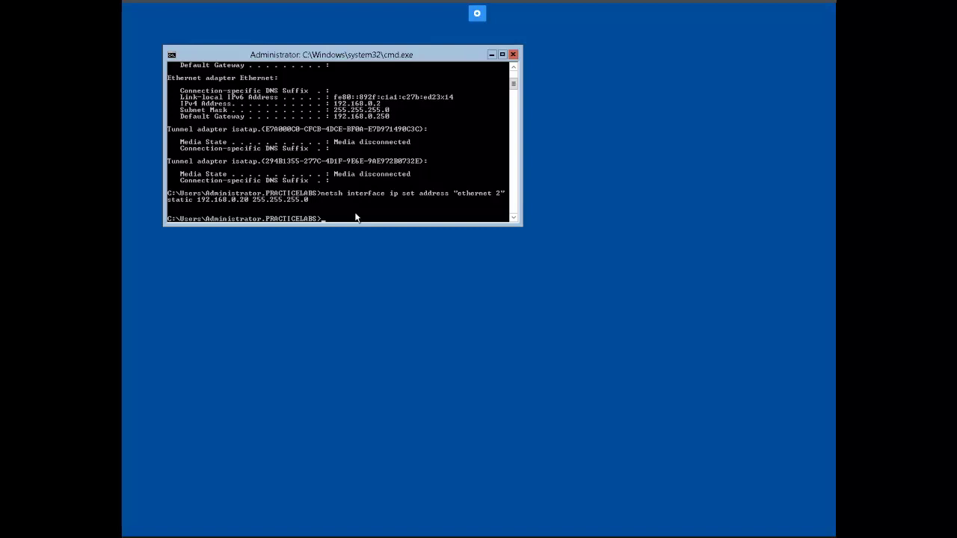
# Step: Run ipconfig again and check the Ethernet 2 adapter's IPv4 address and subnet mask
pyautogui.write('config')
pyautogui.press('Return')
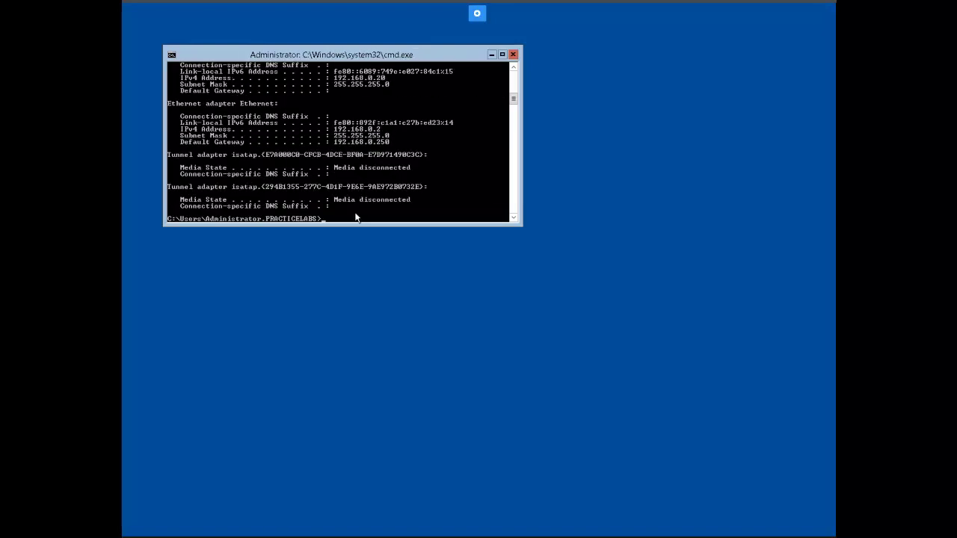
pyautogui.click(514, 67)
pyautogui.click(514, 67)
pyautogui.click(514, 67)
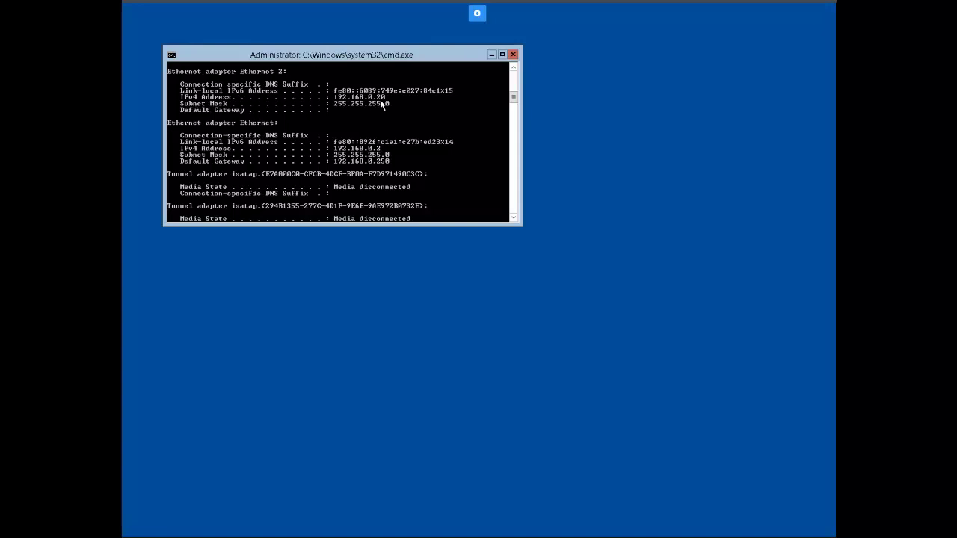
pyautogui.scroll(-1, 329, 220)
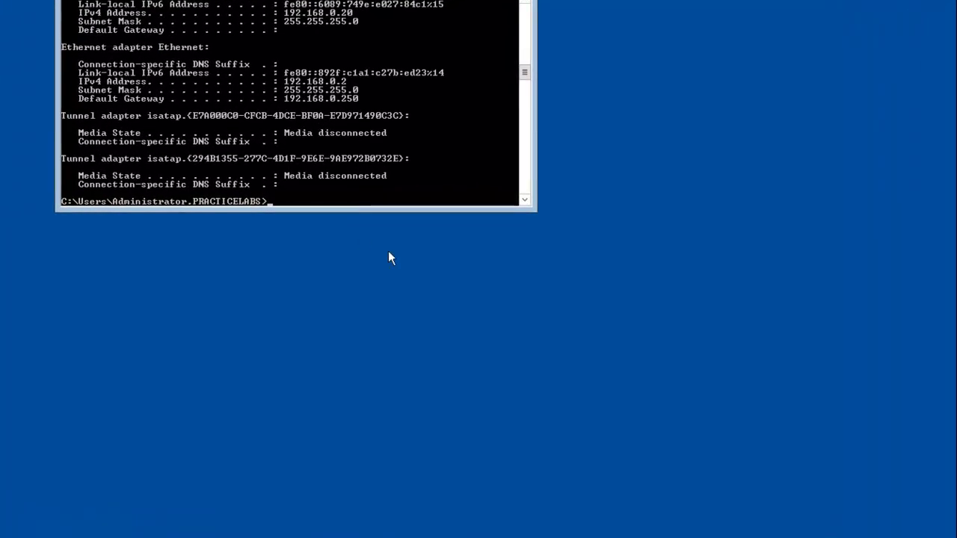
# Step: Use dism /online /enable-feature to enable the Server-Gui-Mgmt, Server-Gui-Shell and ServerCore-FullServer features in one command
pyautogui.write('dism /online')
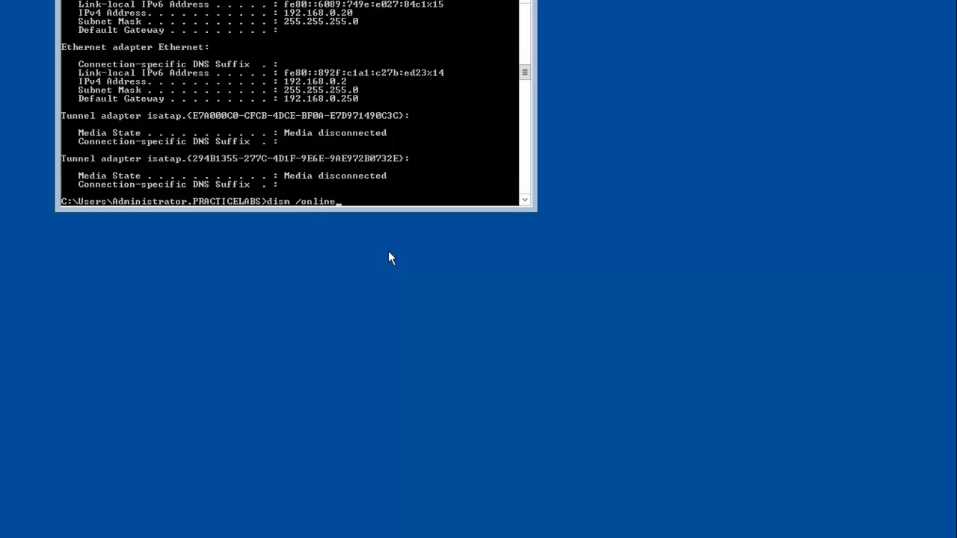
pyautogui.write(' /enable-feature /feature')
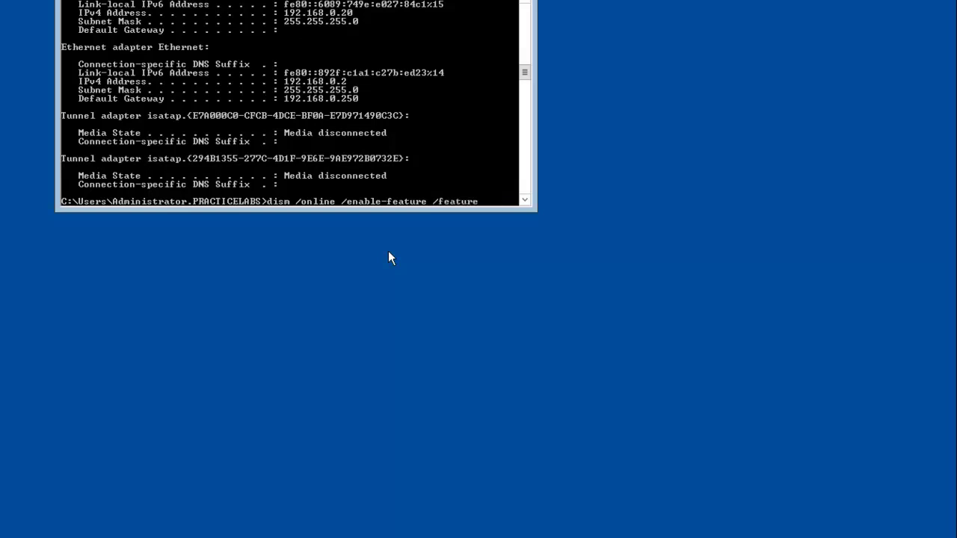
pyautogui.write('name:Ser')
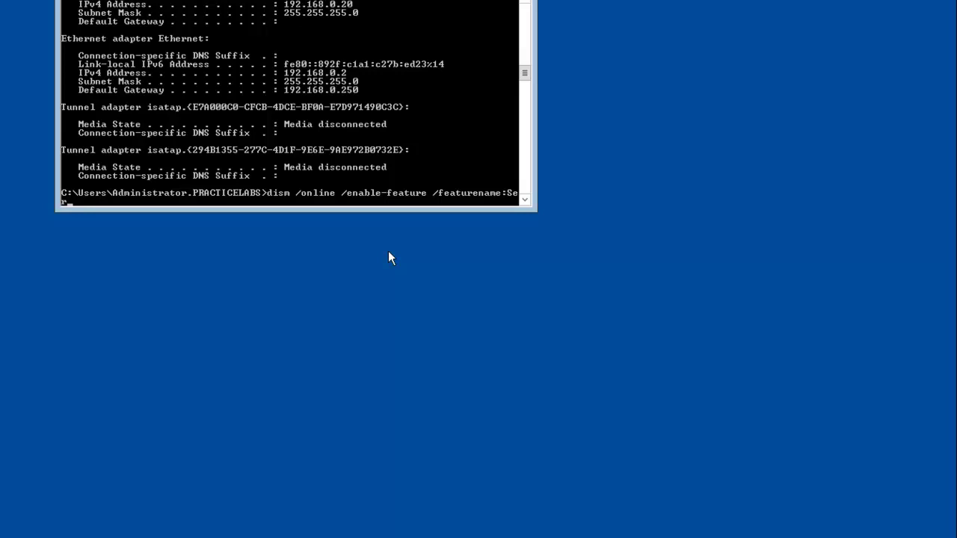
pyautogui.write('vver-')
pyautogui.write('Gui')
pyautogui.write('-Mgmt')
pyautogui.write(' /fea')
pyautogui.write('turena')
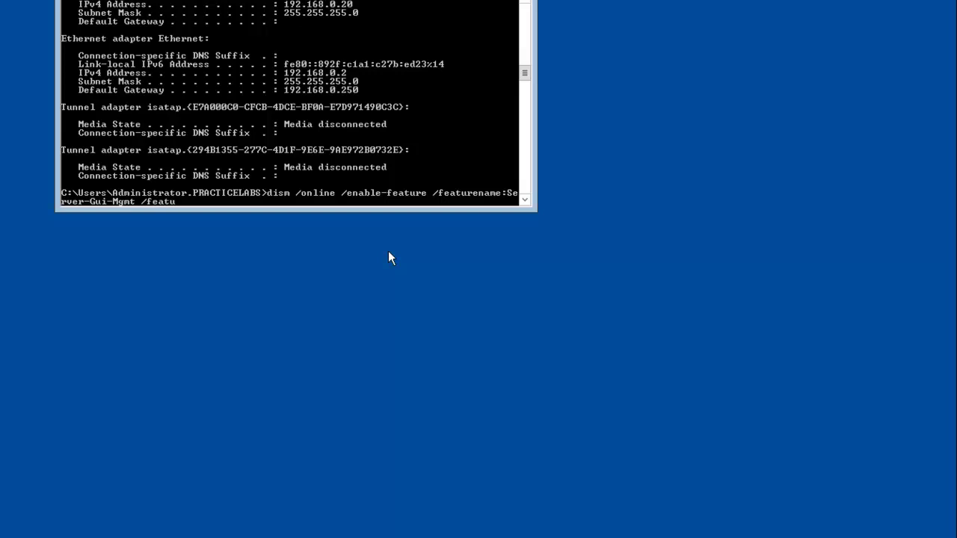
pyautogui.press('BackSpace')
pyautogui.write('ame:Server')
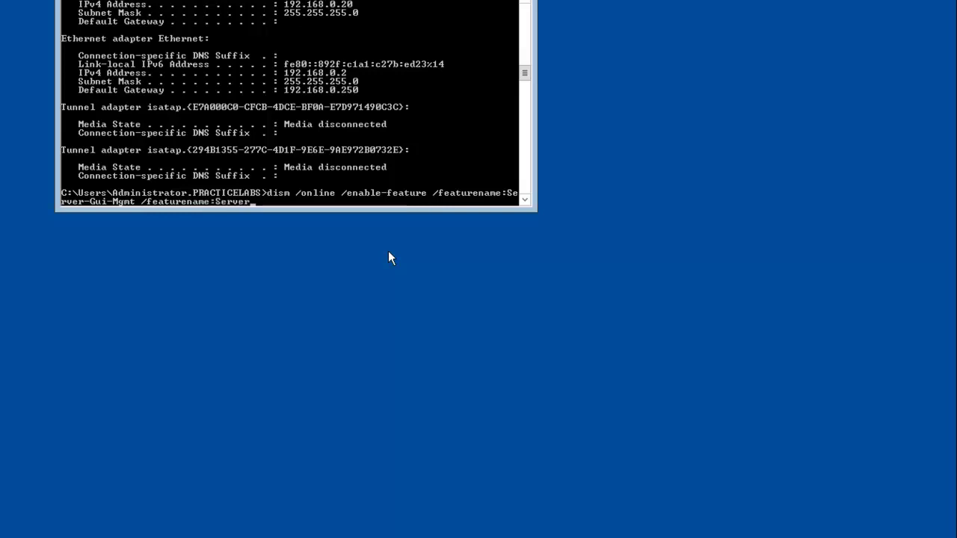
pyautogui.write('-Gui')
pyautogui.write('-Shell')
pyautogui.write(' /')
pyautogui.write('feature')
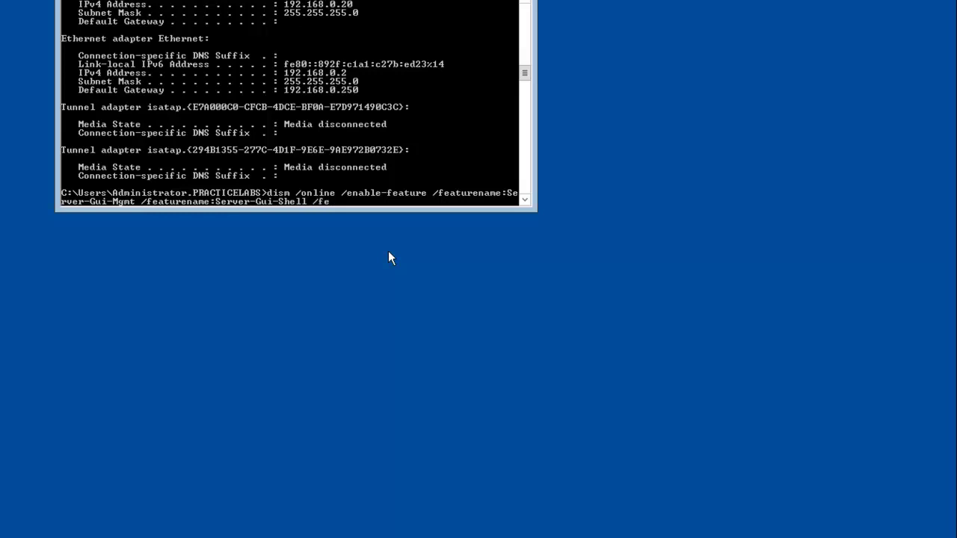
pyautogui.write('name:ServerCore')
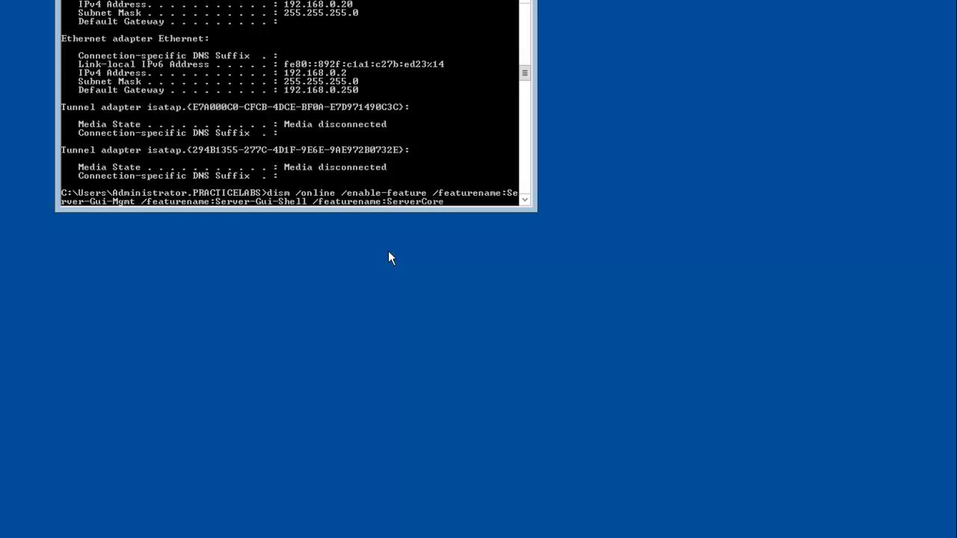
pyautogui.write('-FullServer')
pyautogui.press('Return')
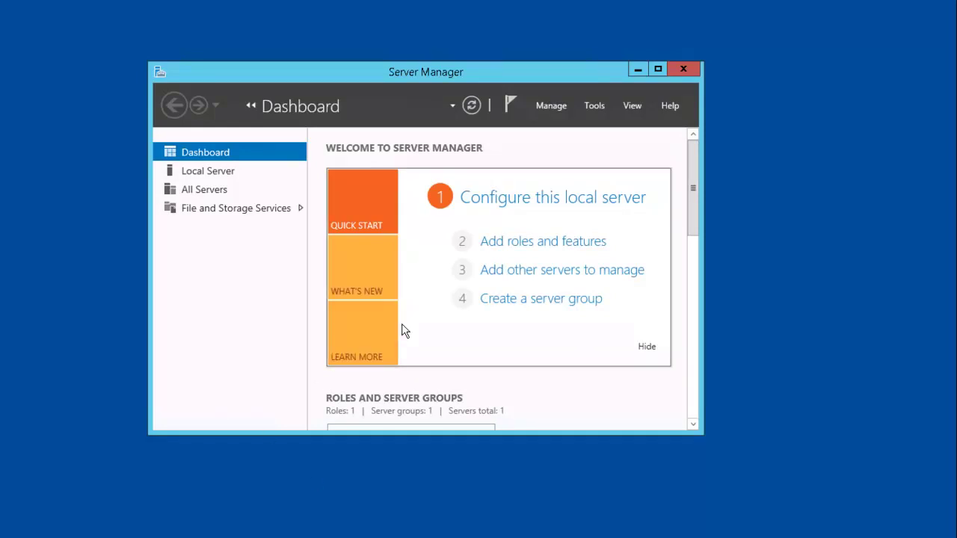
# Step: Open the Local Server page in Server Manager
pyautogui.click(213, 173)
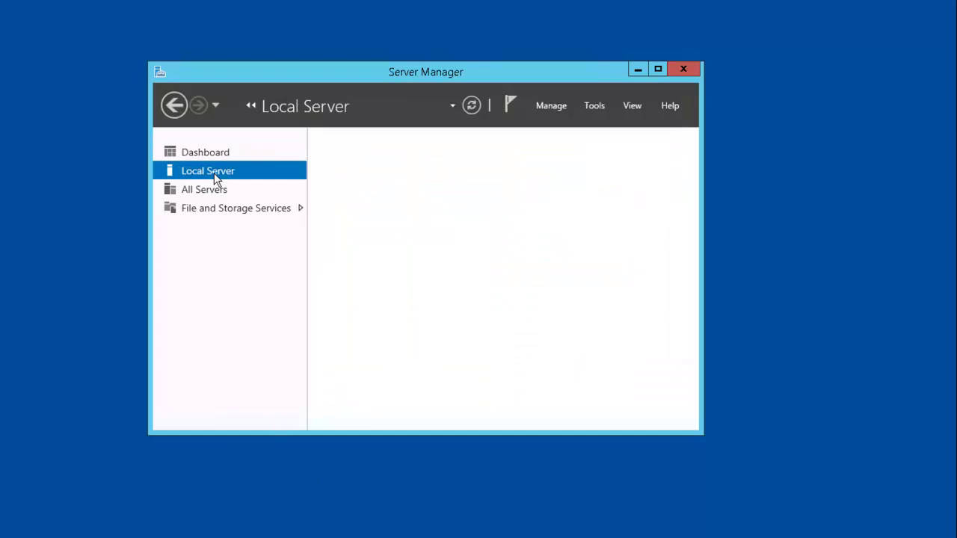